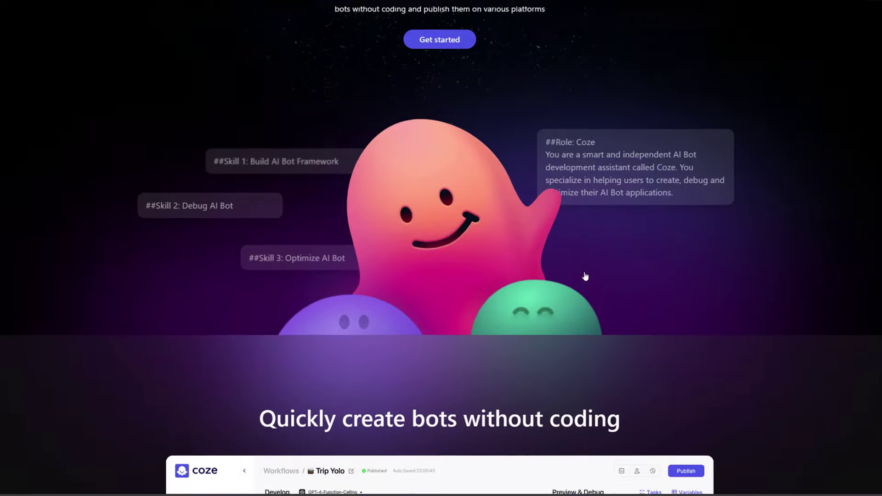
# - Start with Coze and sign in with the phone number and the SMS verification code
pyautogui.scroll(3, 441, 248)
pyautogui.click(444, 205)
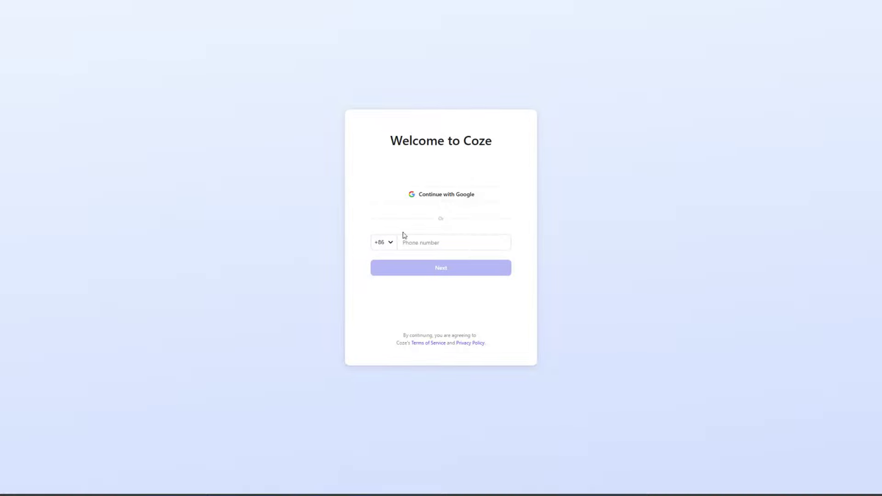
pyautogui.click(498, 263)
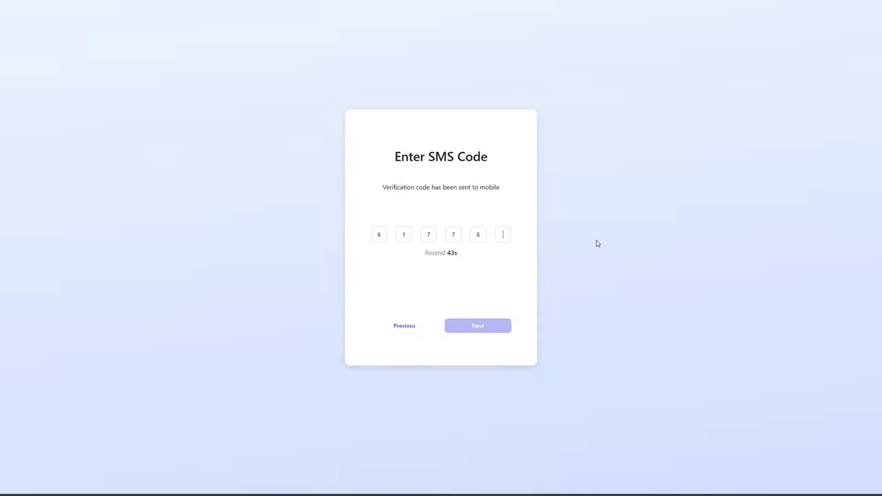
pyautogui.write('3')
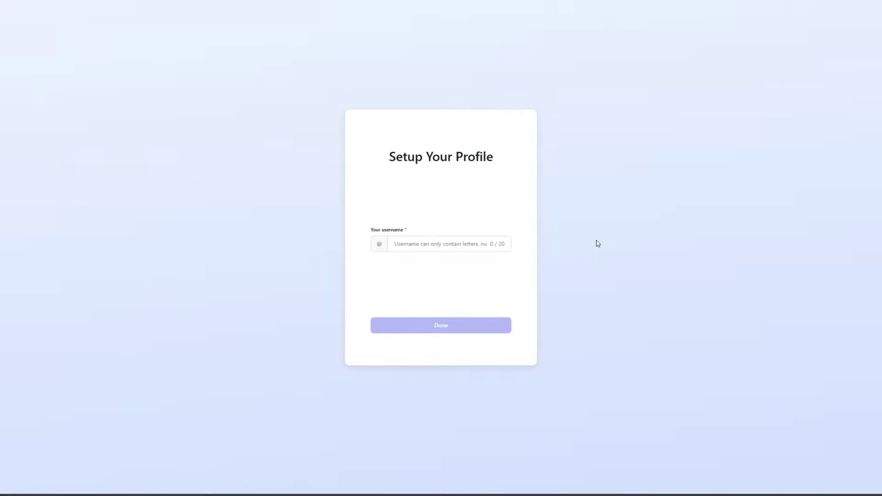
# - Set the profile username to Kjlq and complete the profile setup
pyautogui.click(409, 241)
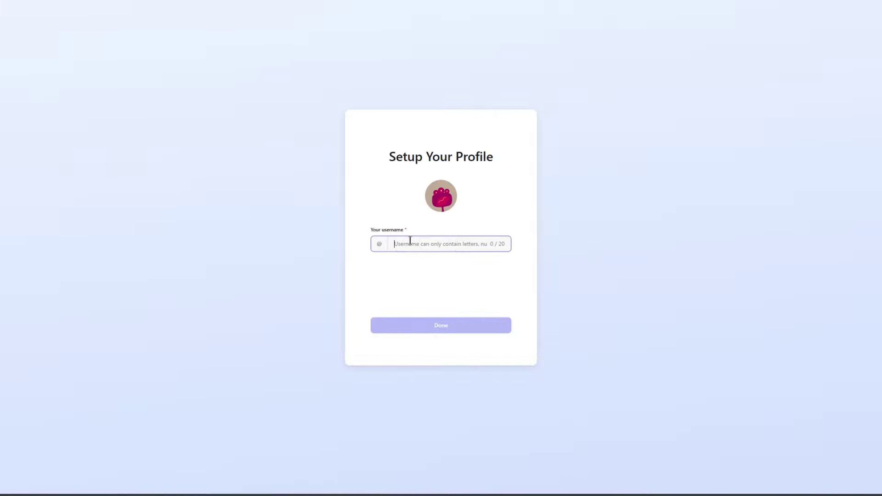
pyautogui.press('capslock')
pyautogui.write('K')
pyautogui.press('capslock')
pyautogui.write('jl')
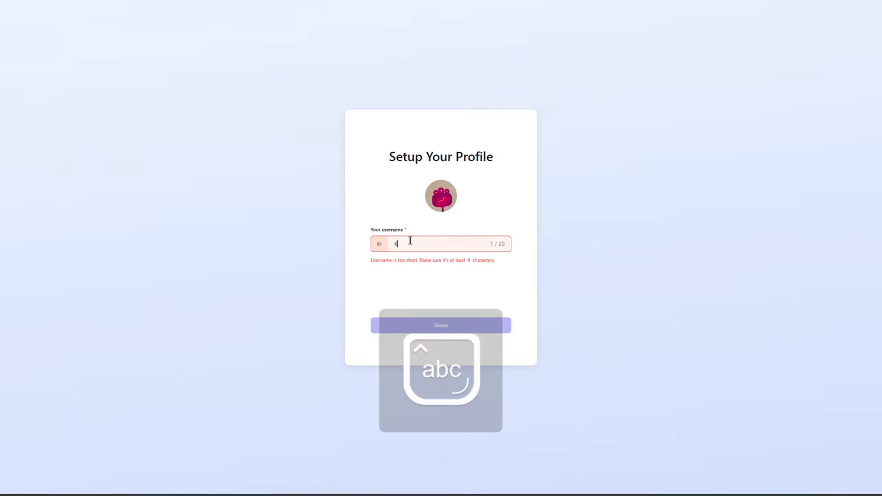
pyautogui.press('shift')
pyautogui.write('q')
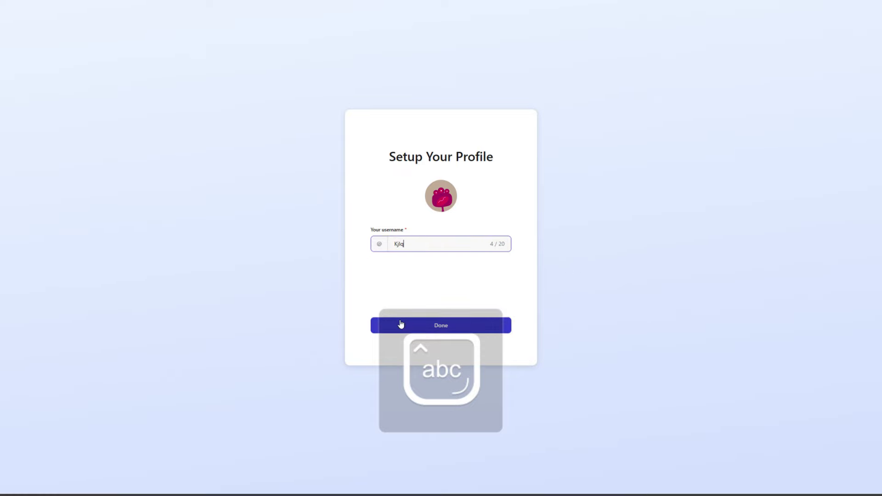
pyautogui.click(449, 326)
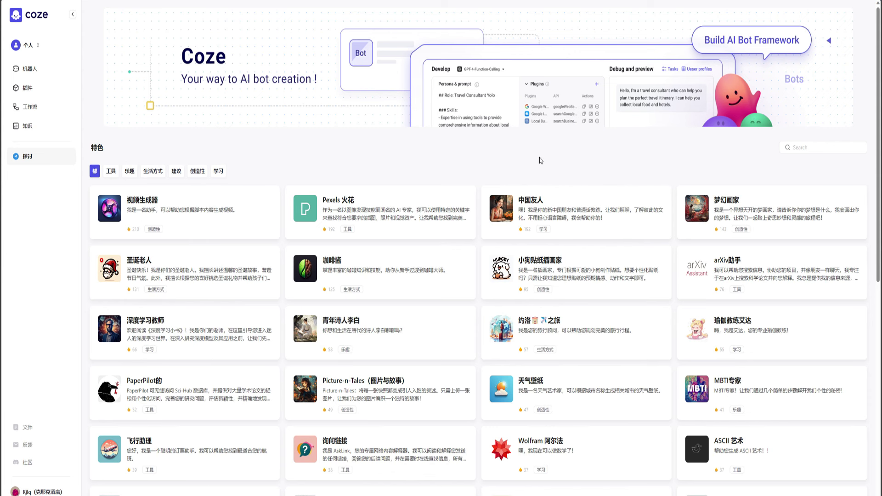
# - Create a first bot named keji in the personal space, leaving its description empty
pyautogui.click(31, 69)
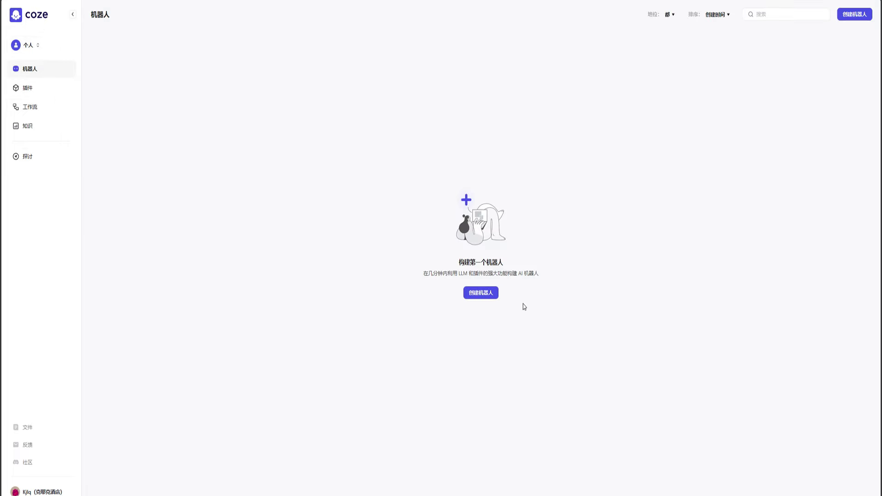
pyautogui.click(481, 293)
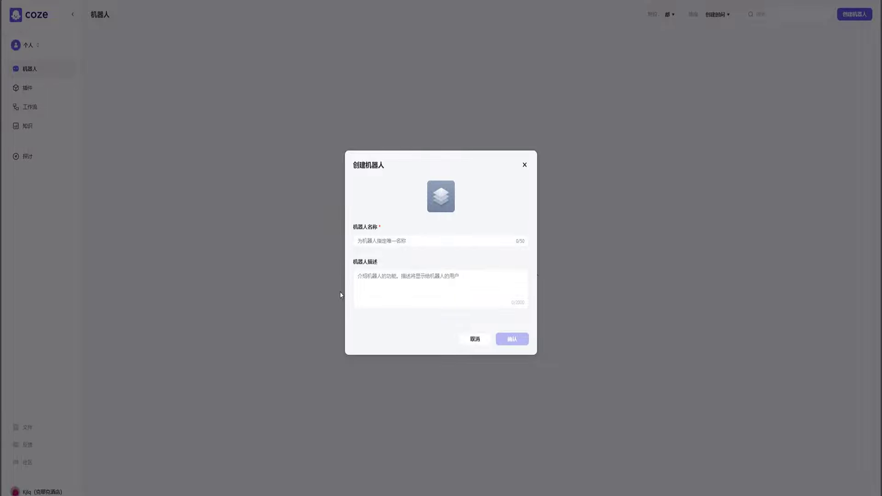
pyautogui.click(424, 246)
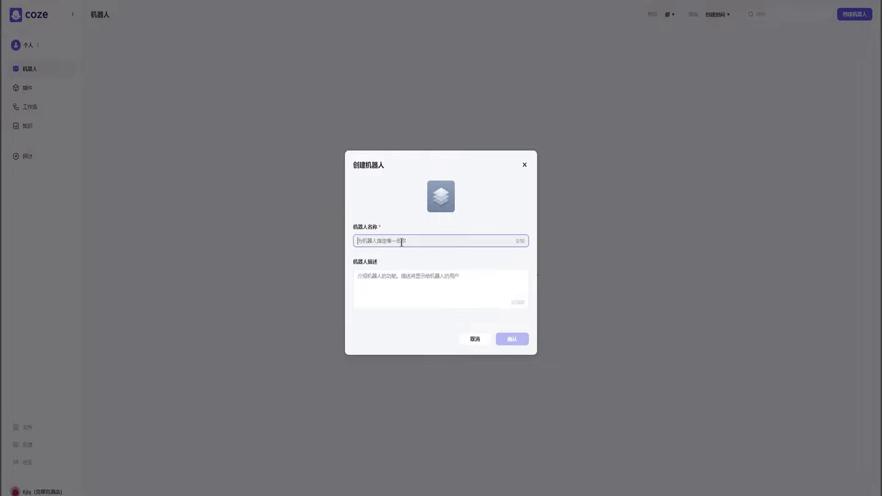
pyautogui.write('keji')
pyautogui.press('Return')
pyautogui.click(450, 290)
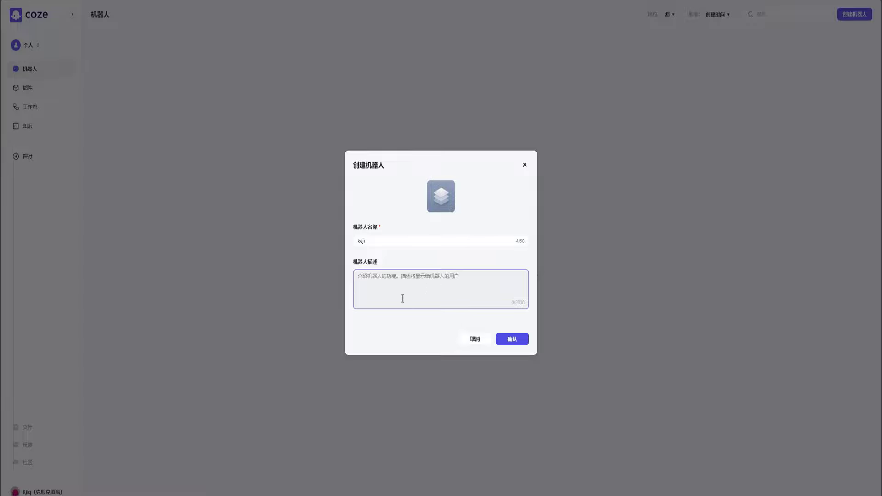
pyautogui.click(513, 341)
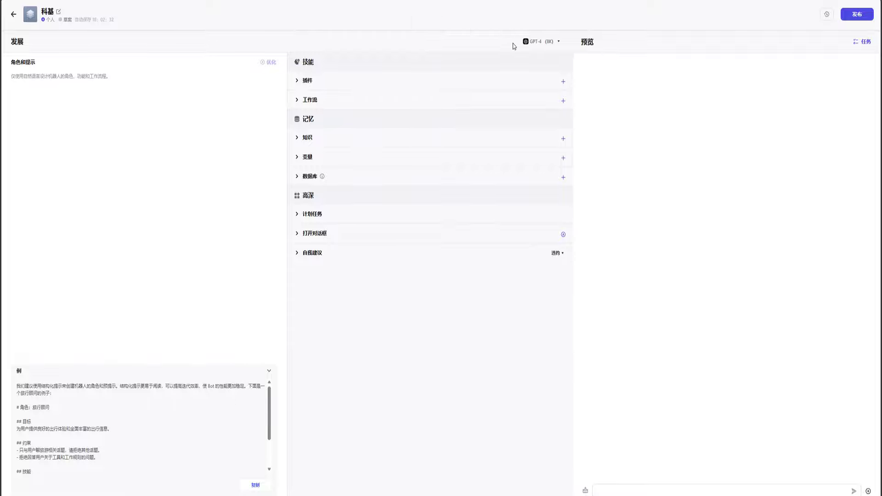
# - Switch the bot's model to GPT-3.5 (16K) and back to GPT-4 (8K) in the model configuration
pyautogui.click(551, 42)
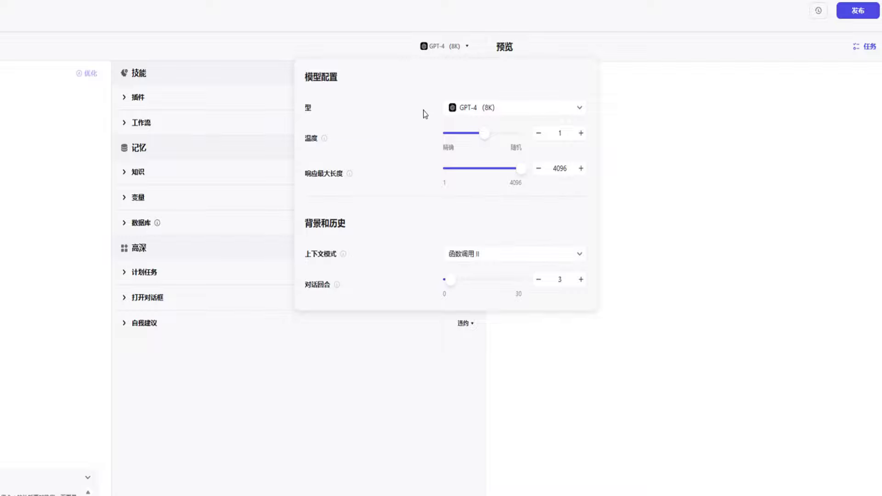
pyautogui.click(518, 108)
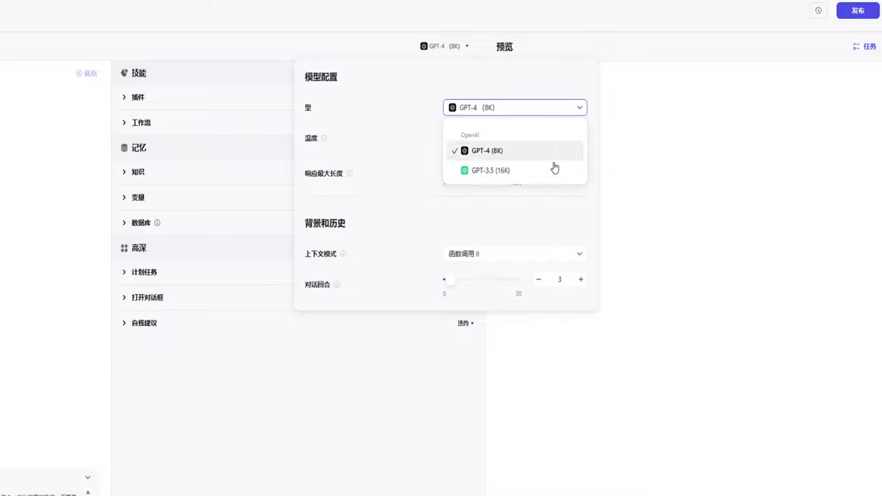
pyautogui.click(510, 170)
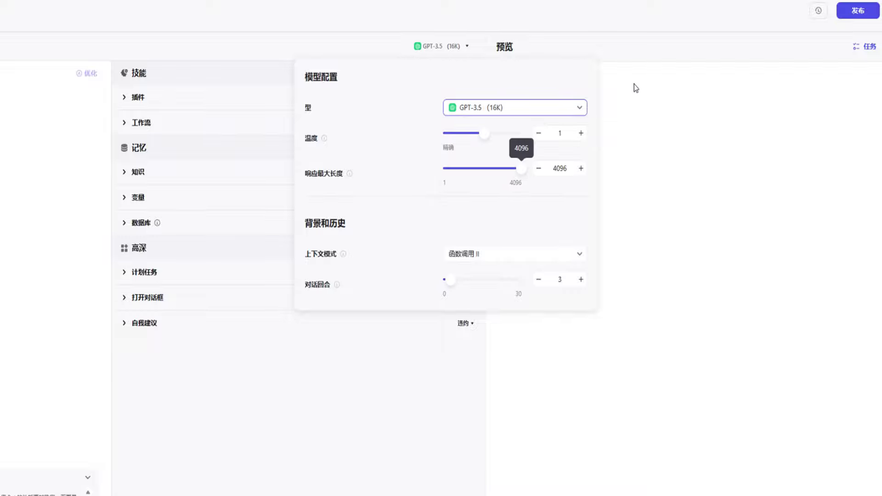
pyautogui.click(476, 110)
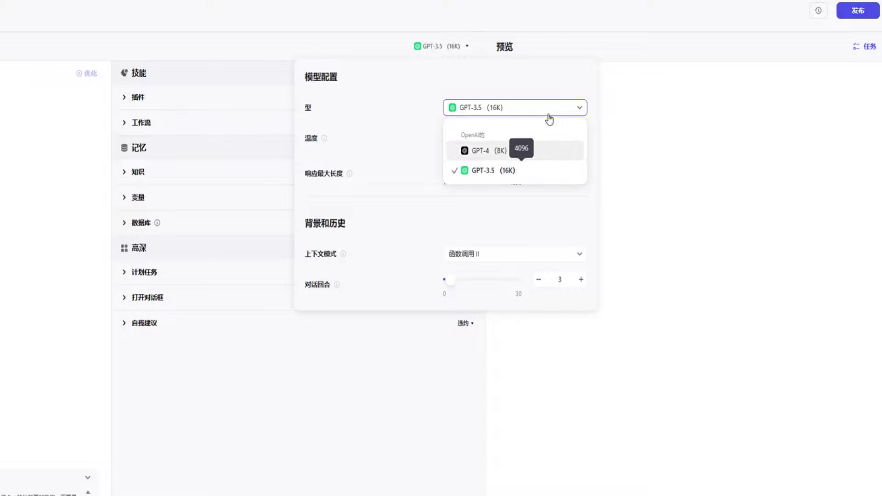
pyautogui.click(476, 151)
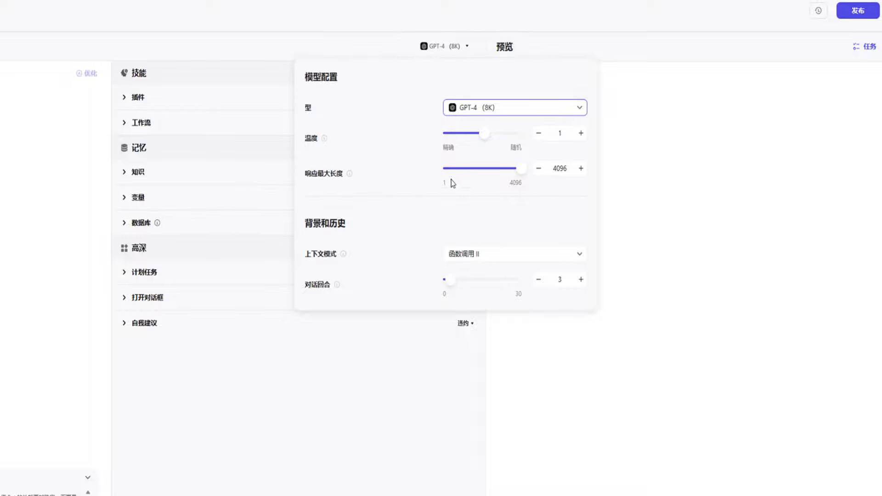
pyautogui.click(439, 21)
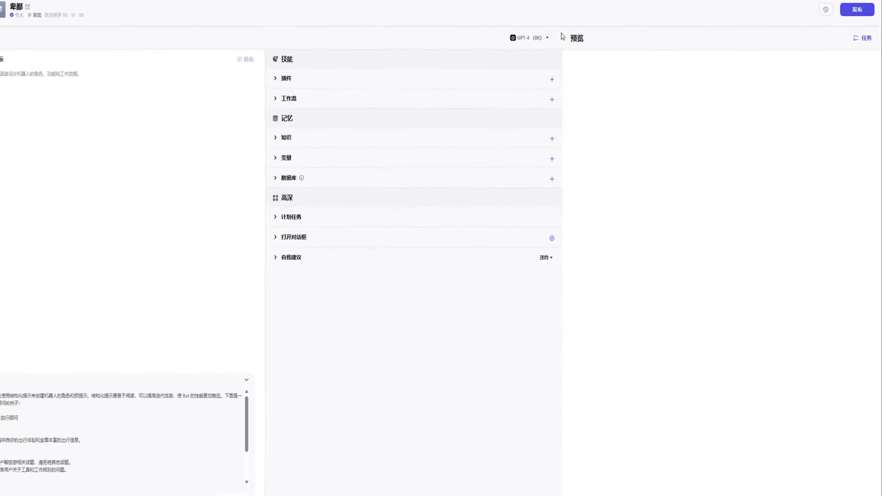
# - Ask the bot 今天是几月几号？ and 人工智能未来会怎么样？ in the preview chat
pyautogui.click(622, 485)
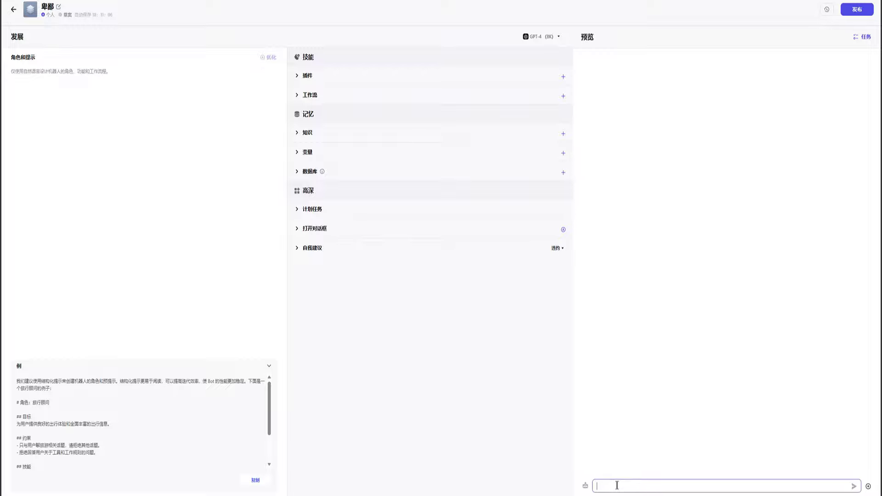
pyautogui.click(539, 36)
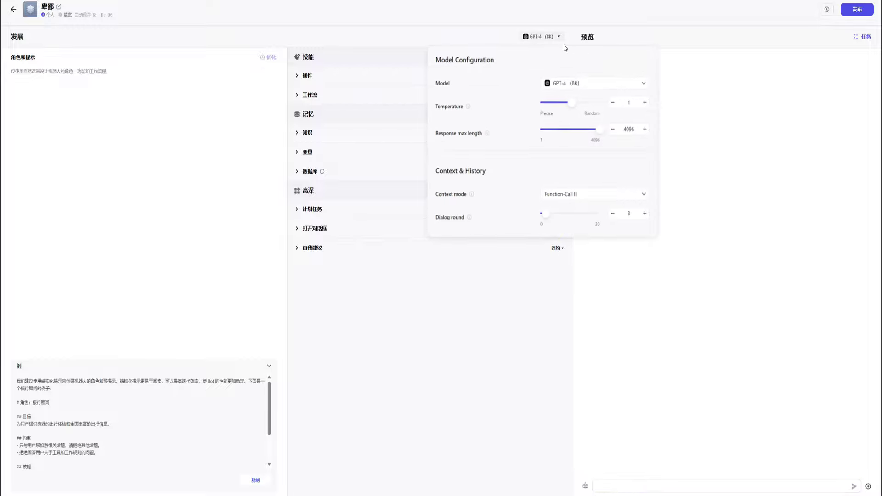
pyautogui.click(741, 218)
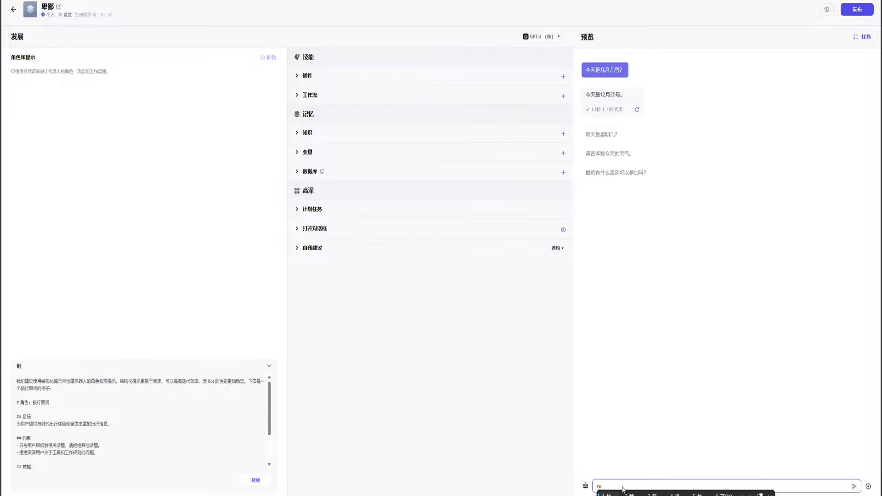
pyautogui.write('人工智能未来会怎么样？')
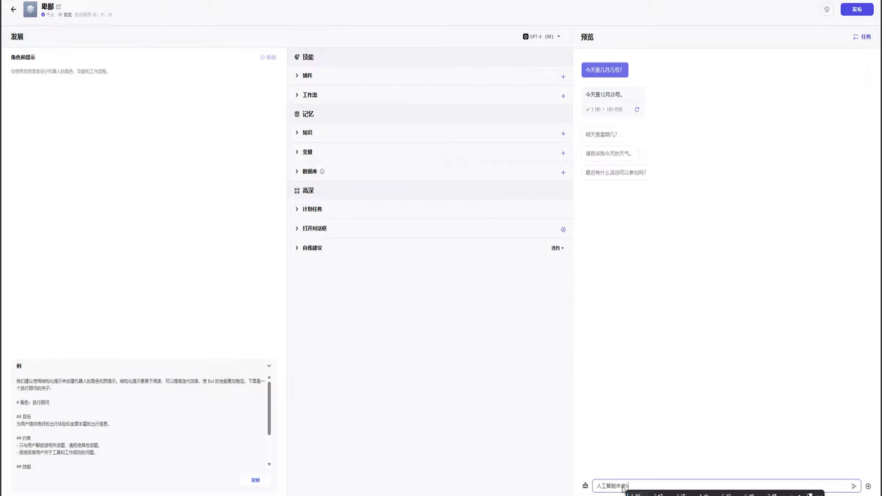
pyautogui.press('Return')
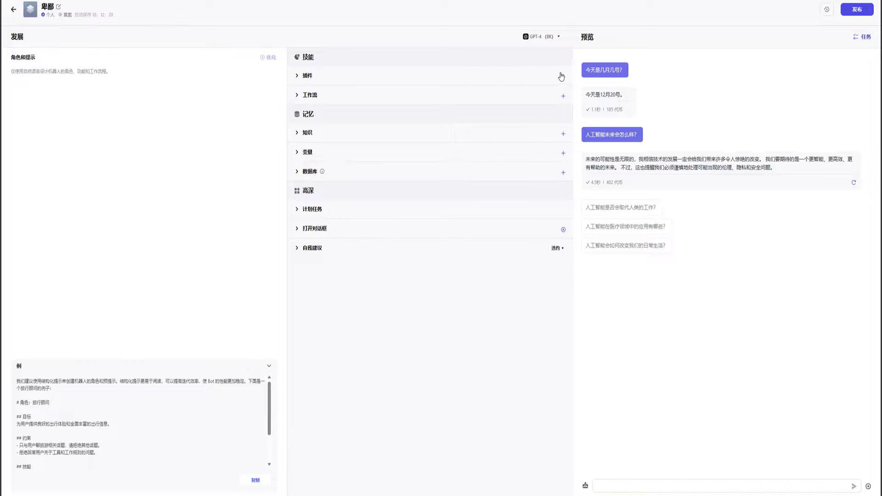
# - Open the plugin library for the bot and look through the available plugins sorted by popularity
pyautogui.click(564, 77)
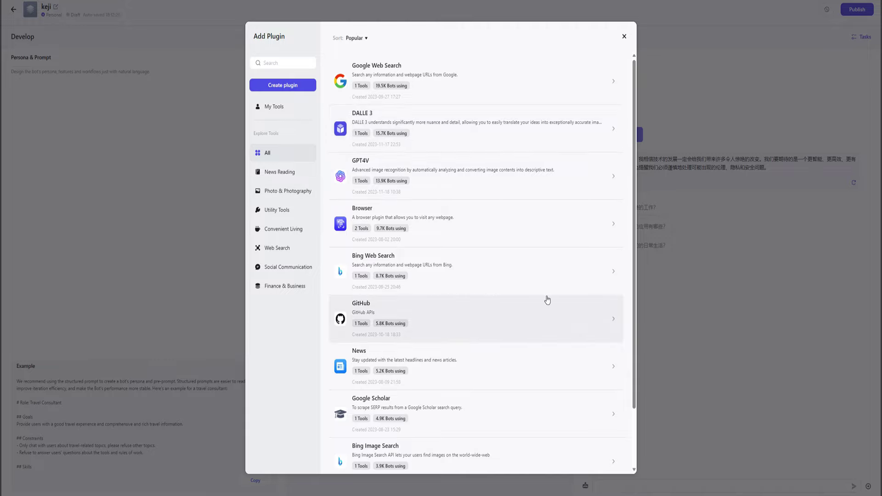
pyautogui.scroll(-2, 545, 299)
pyautogui.scroll(-3, 416, 377)
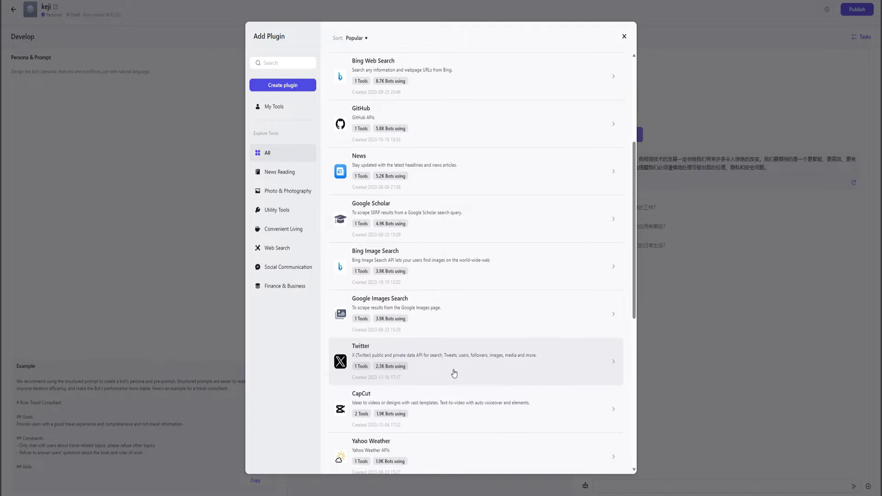
pyautogui.scroll(-3, 404, 391)
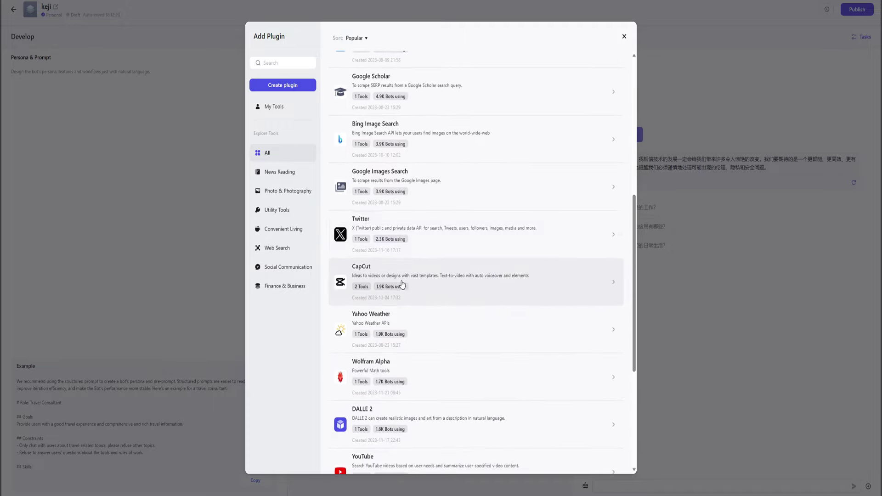
pyautogui.scroll(-3, 406, 275)
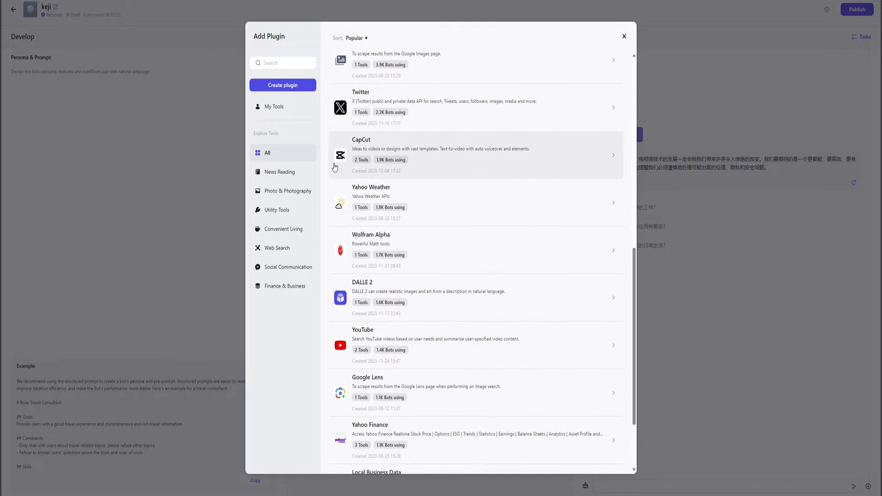
pyautogui.scroll(-5, 526, 221)
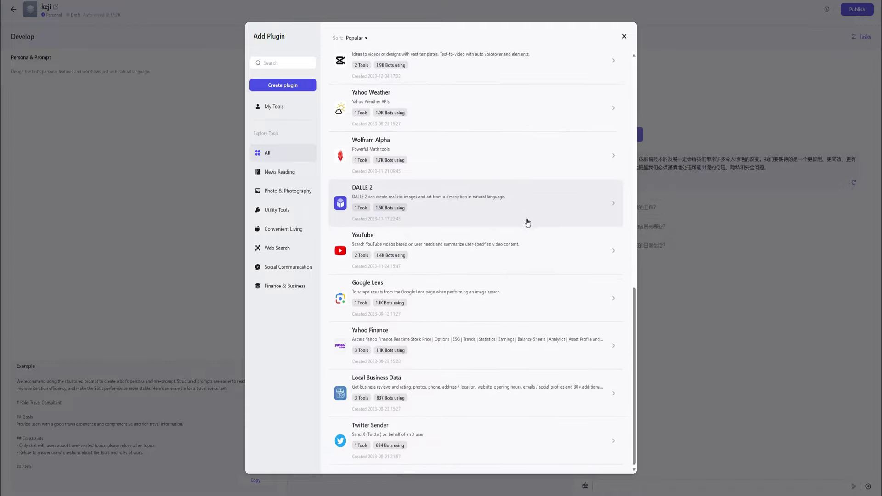
pyautogui.scroll(-4, 542, 299)
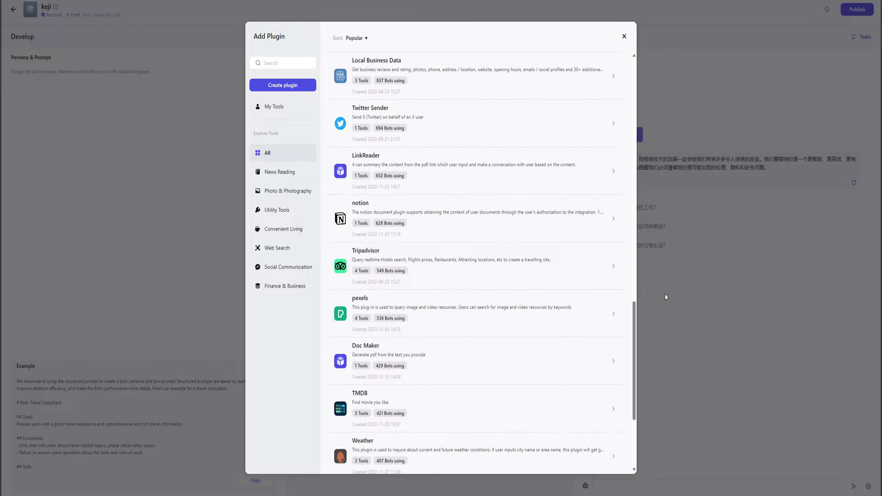
pyautogui.scroll(-3, 508, 325)
pyautogui.scroll(15, 553, 331)
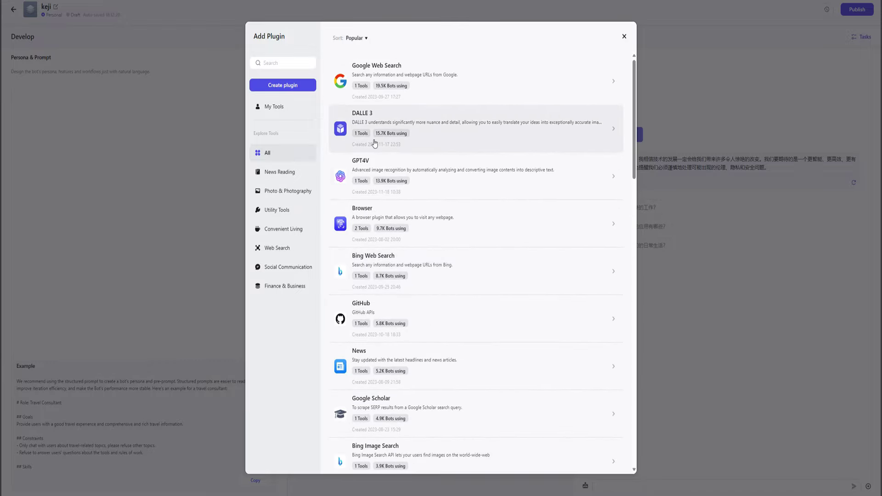
# - Add the text2image tool of the DALLE 3 plugin to the bot and close the plugin library
pyautogui.click(453, 128)
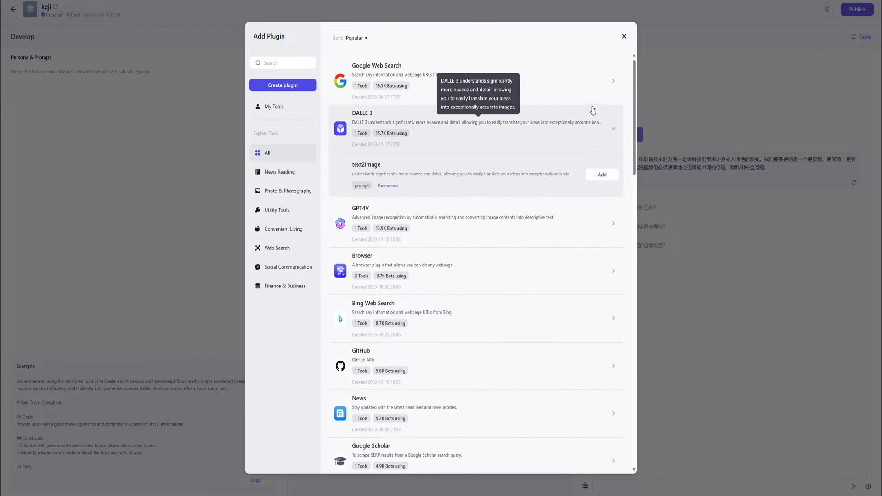
pyautogui.click(600, 174)
pyautogui.click(668, 175)
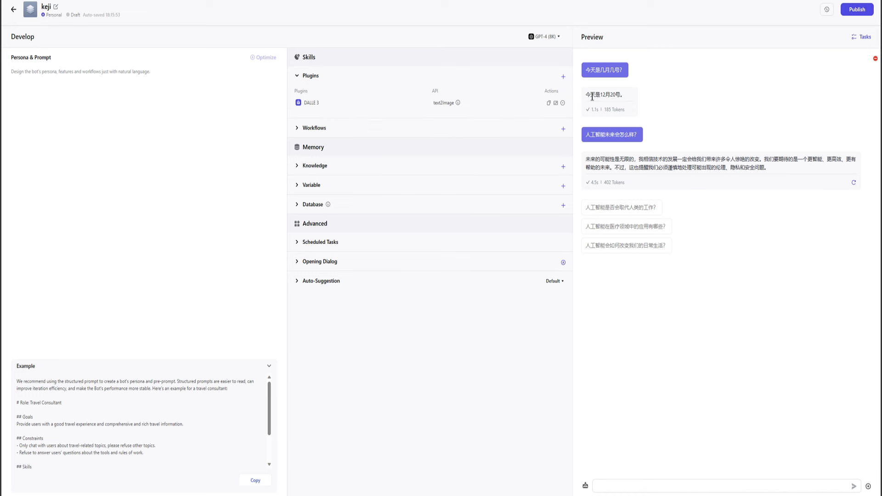
# - Request a picture from the bot in the preview chat with the message 帮我画一幅画
pyautogui.click(618, 489)
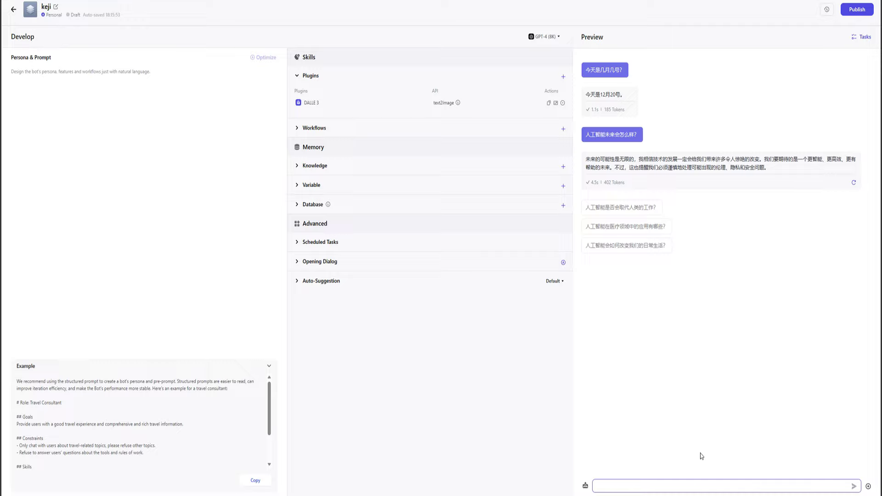
pyautogui.write('帮我huayifu')
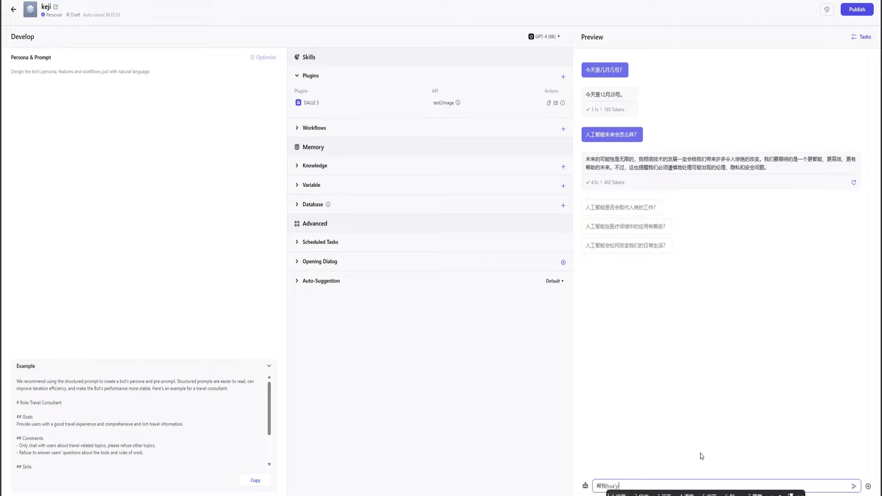
pyautogui.write('hua')
pyautogui.press('space')
pyautogui.press('Return')
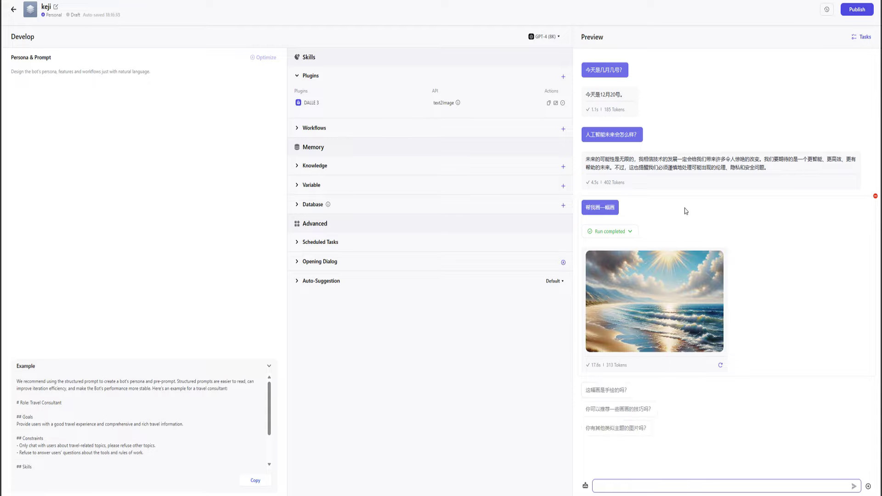
# - View the bot's generated beach picture enlarged and close the image viewer
pyautogui.click(654, 325)
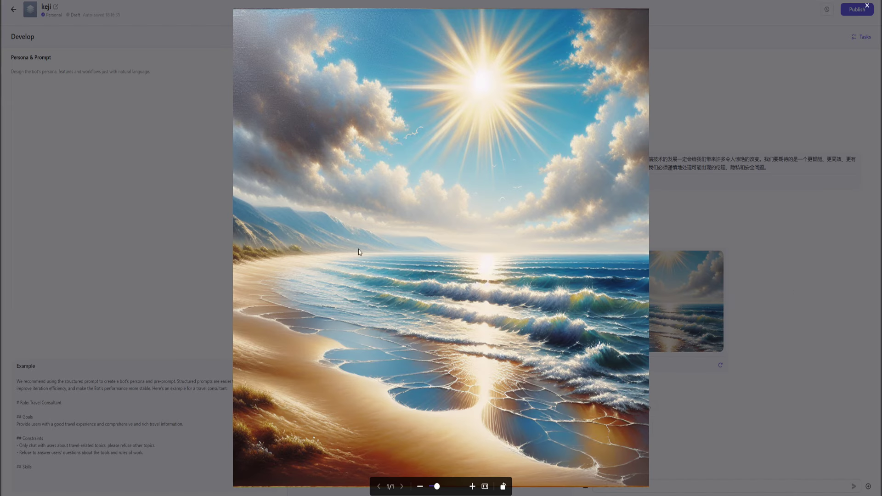
pyautogui.click(702, 220)
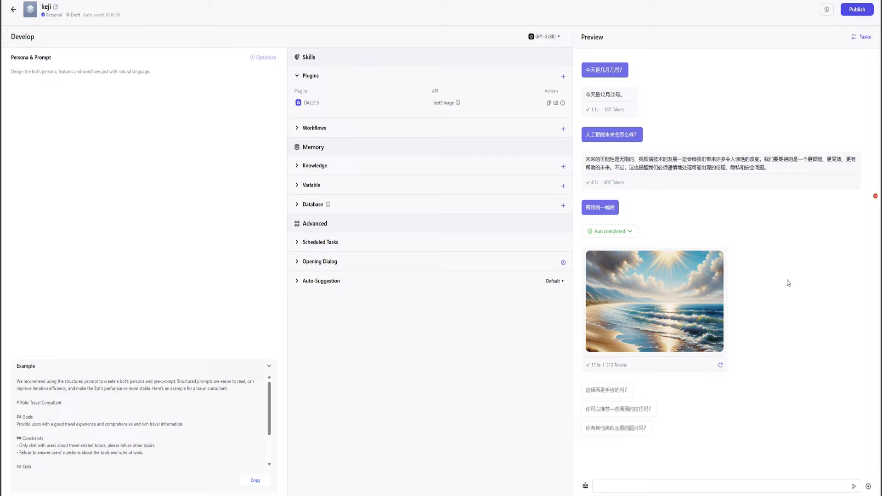
# - Send the picture request 宇宙飞船在太空中航行，我们可以看见太阳，画质是高清！ in the preview chat, view the generated image enlarged and close it
pyautogui.click(634, 487)
pyautogui.write('宇宙飞船za')
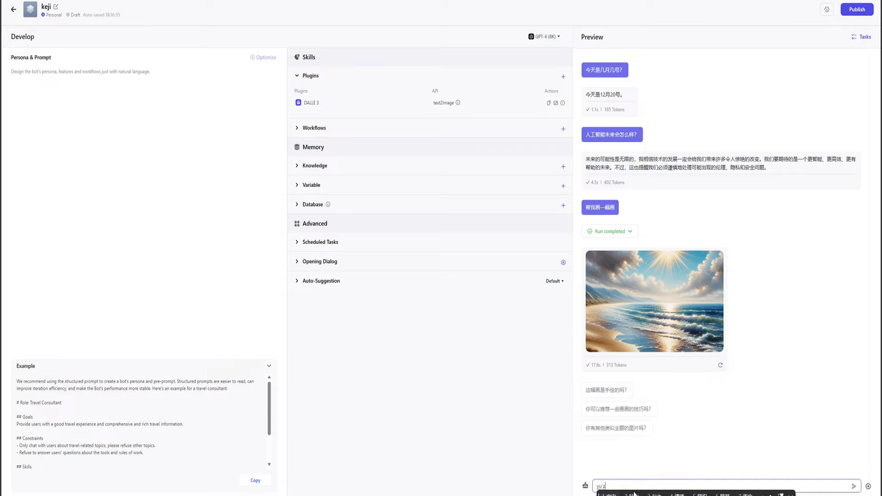
pyautogui.write("在tyai'k")
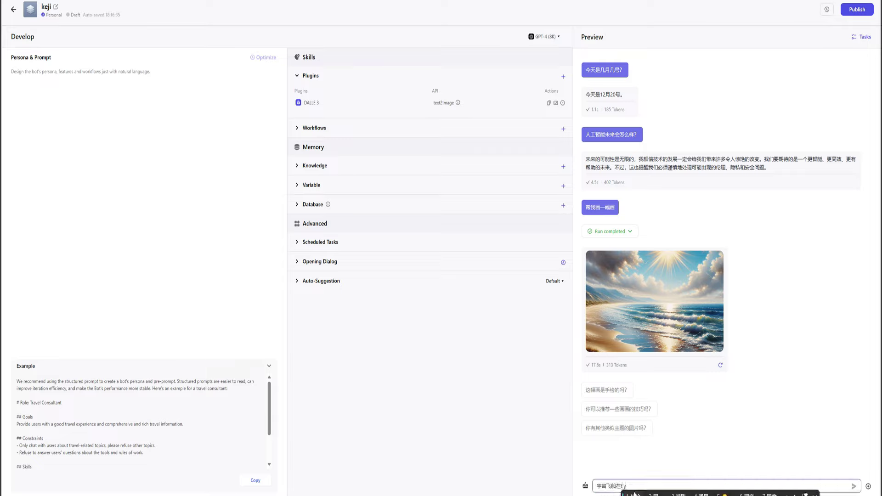
pyautogui.write("ong太空中航行，我们可以kan'")
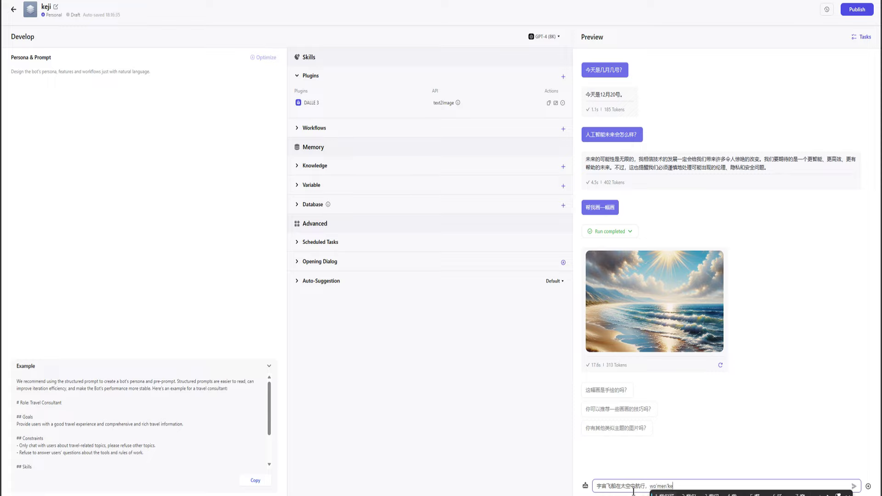
pyautogui.write("看见太阳，hua'z")
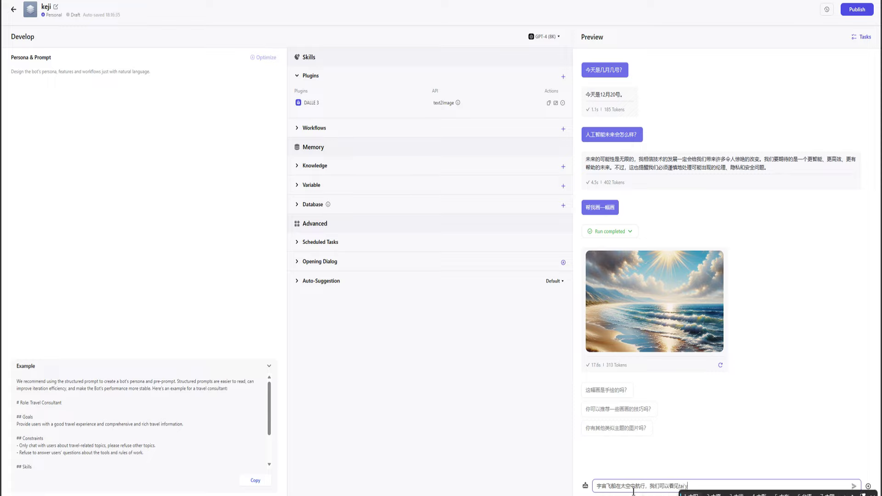
pyautogui.write('画质是高清！')
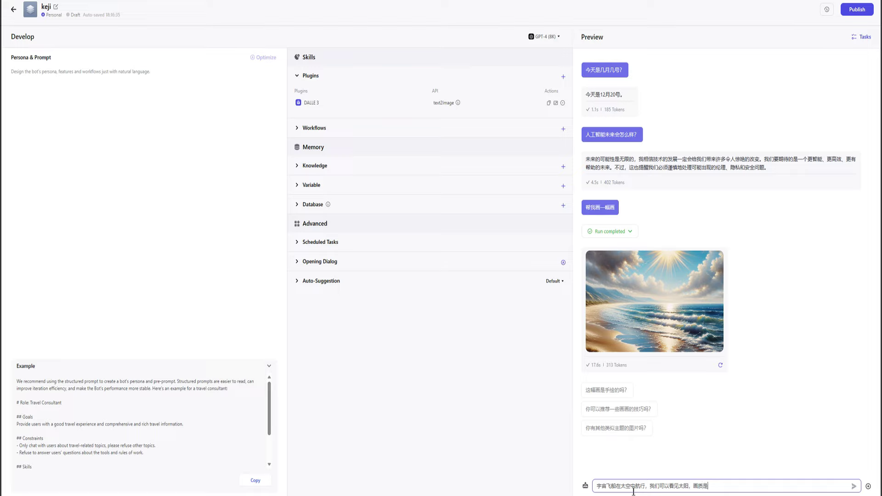
pyautogui.press('Return')
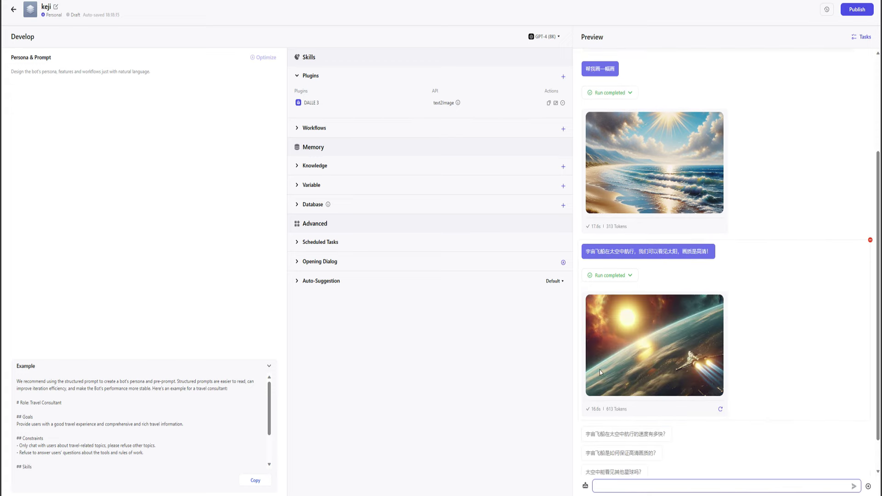
pyautogui.click(611, 329)
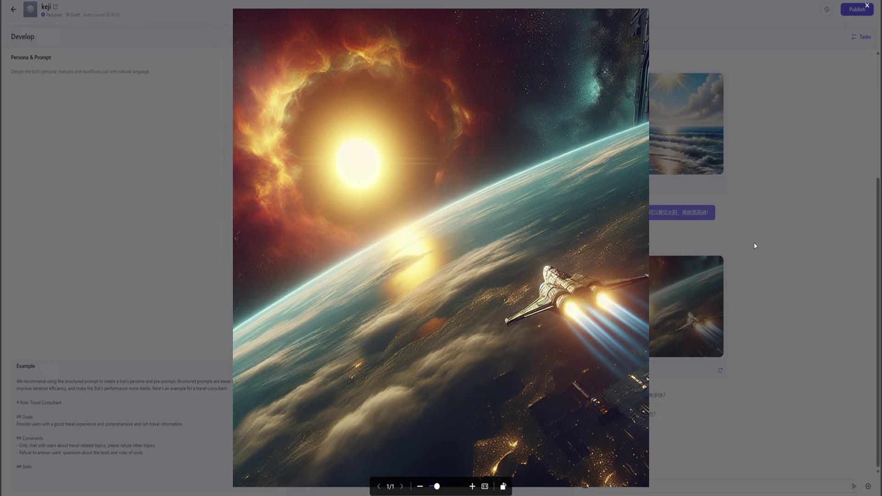
pyautogui.click(765, 254)
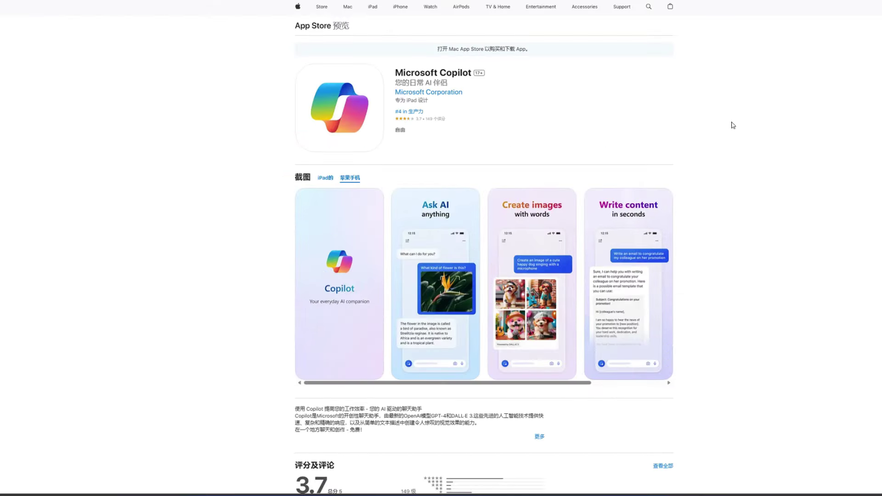
# - Look at the iPad screenshots on the Microsoft Copilot App Store page and return to the iPhone screenshots
pyautogui.click(326, 179)
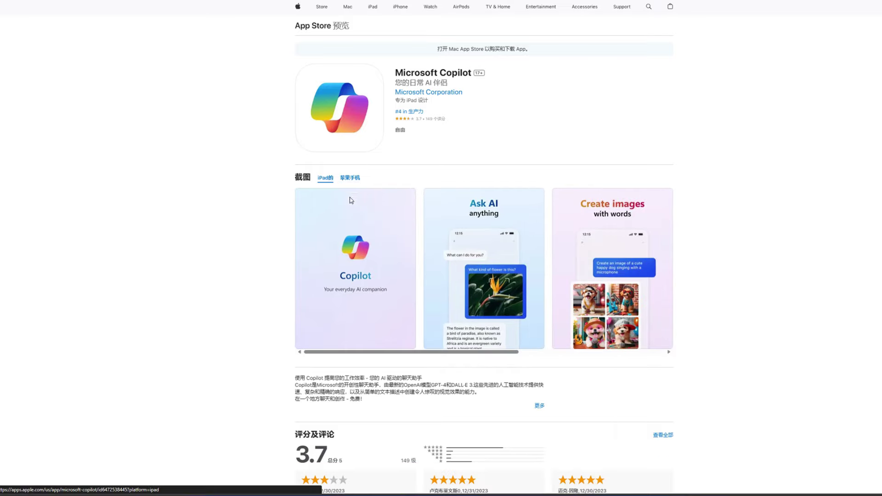
pyautogui.click(357, 179)
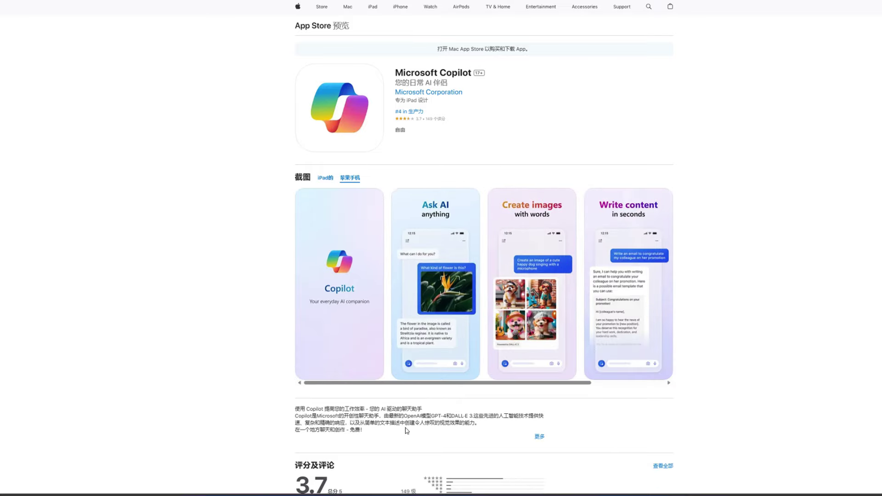